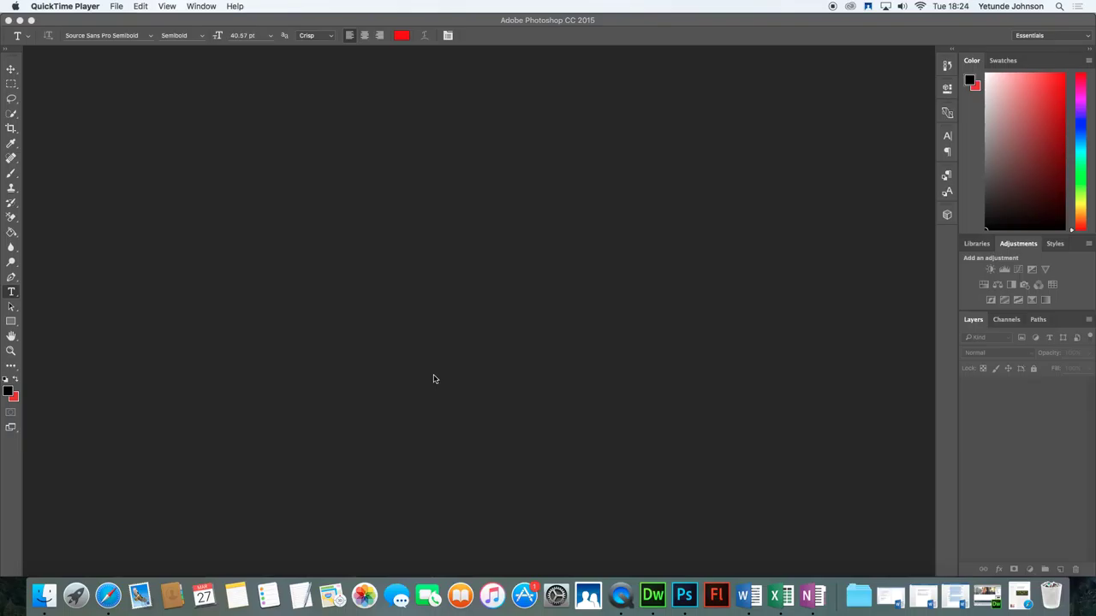
Step: Bring Photoshop forward and open roman-kraft-57268.jpg from the Downloads folder via File > Open
left_click(117, 7)
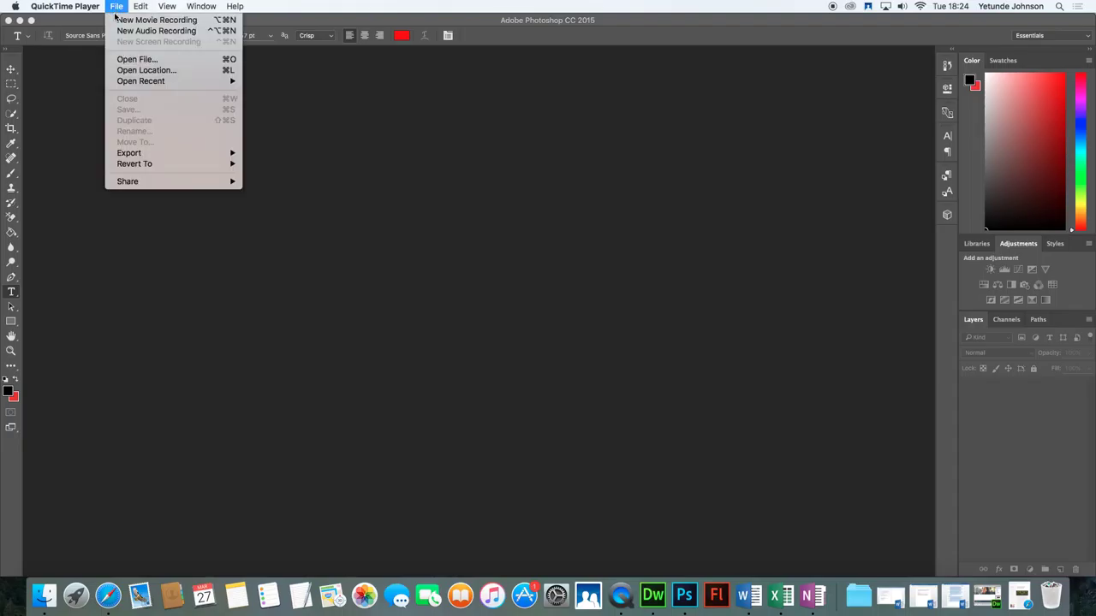
left_click(317, 145)
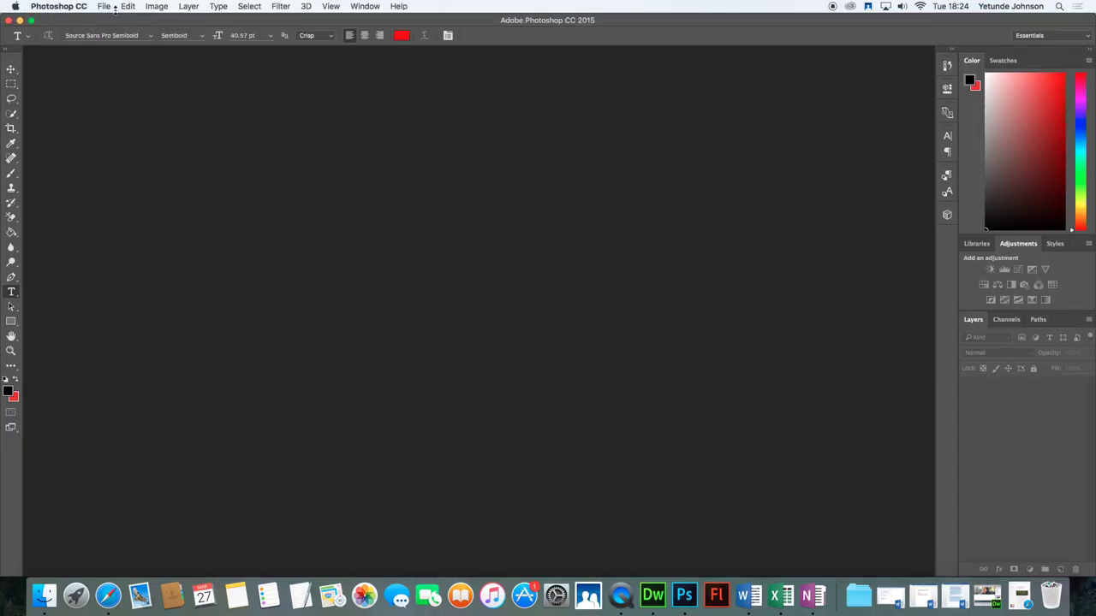
left_click(108, 7)
left_click(116, 32)
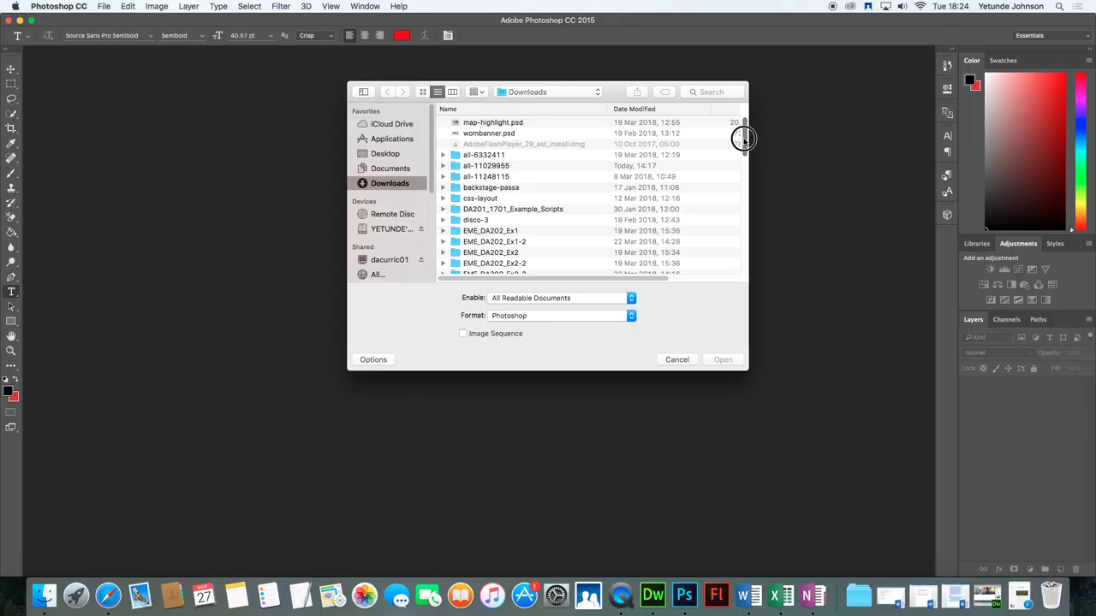
left_click_drag(744, 137, 742, 152)
left_click_drag(573, 279, 647, 277)
left_click_drag(745, 140, 739, 188)
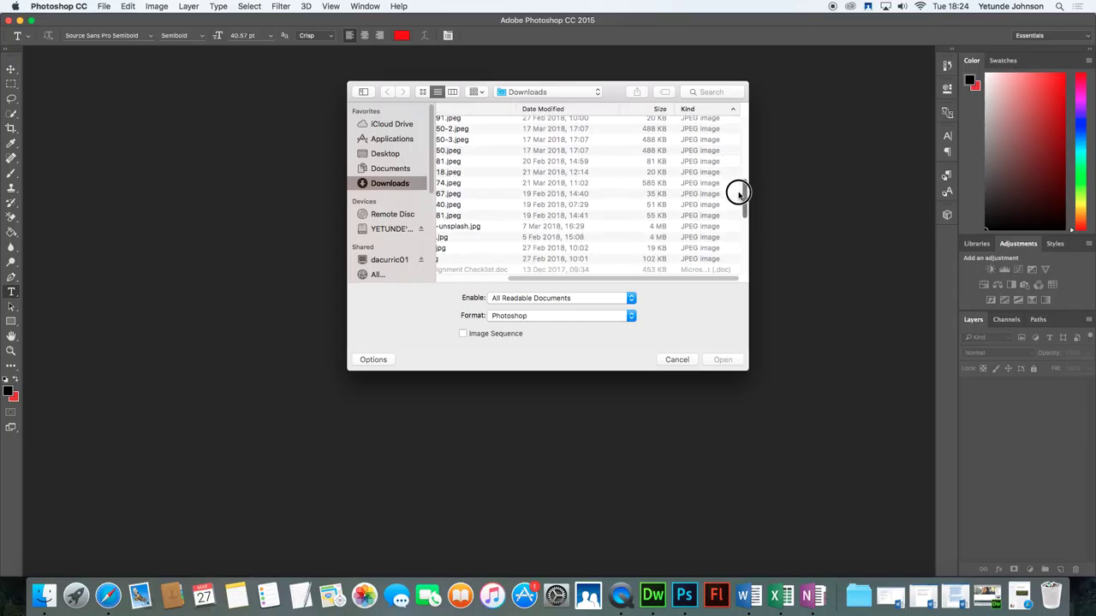
left_click(496, 239)
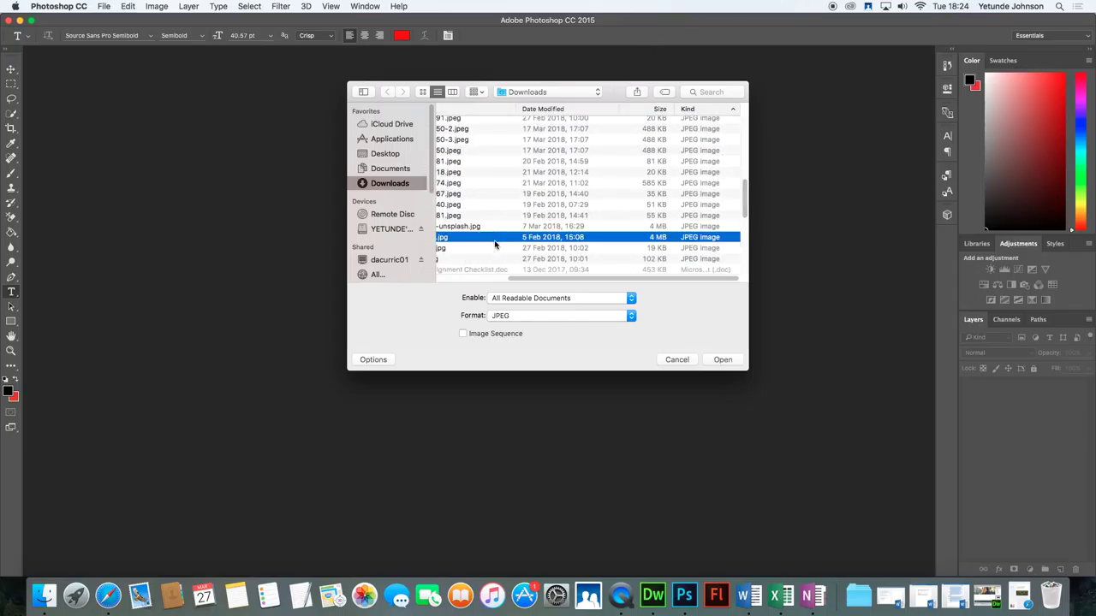
left_click_drag(544, 281, 473, 279)
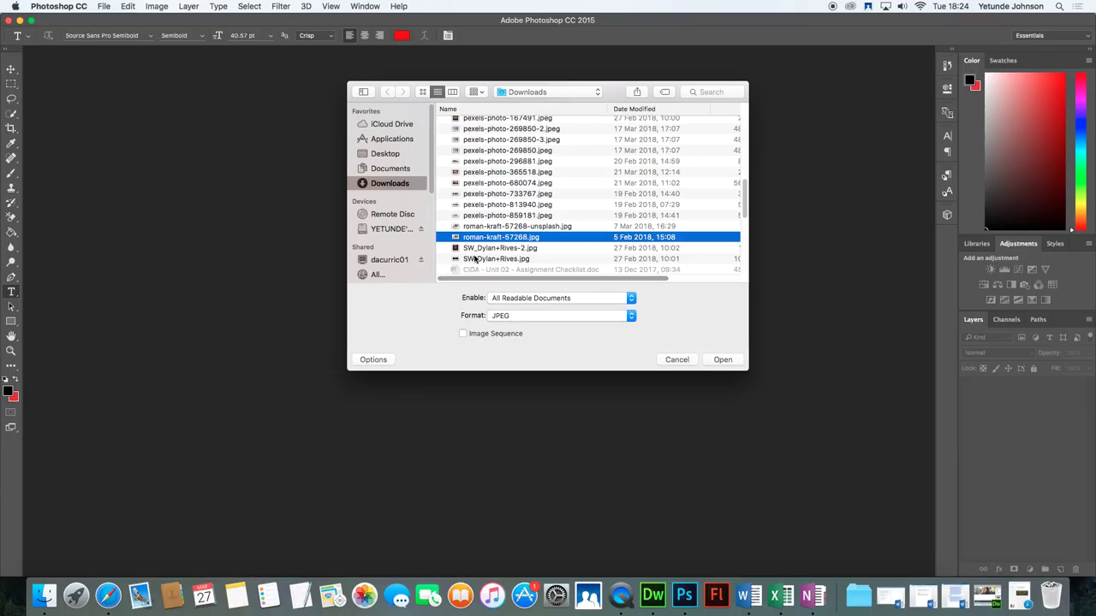
left_click(722, 360)
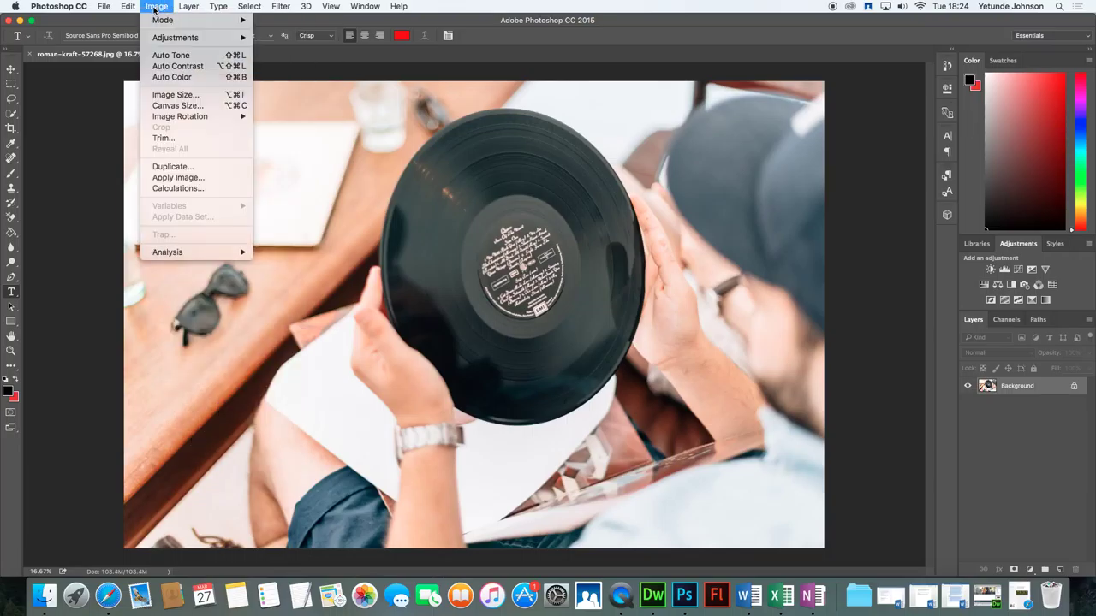
Step: In Image Size, set units to pixels with proportions constrained and width 1024, giving 1024 × 683
left_click(163, 95)
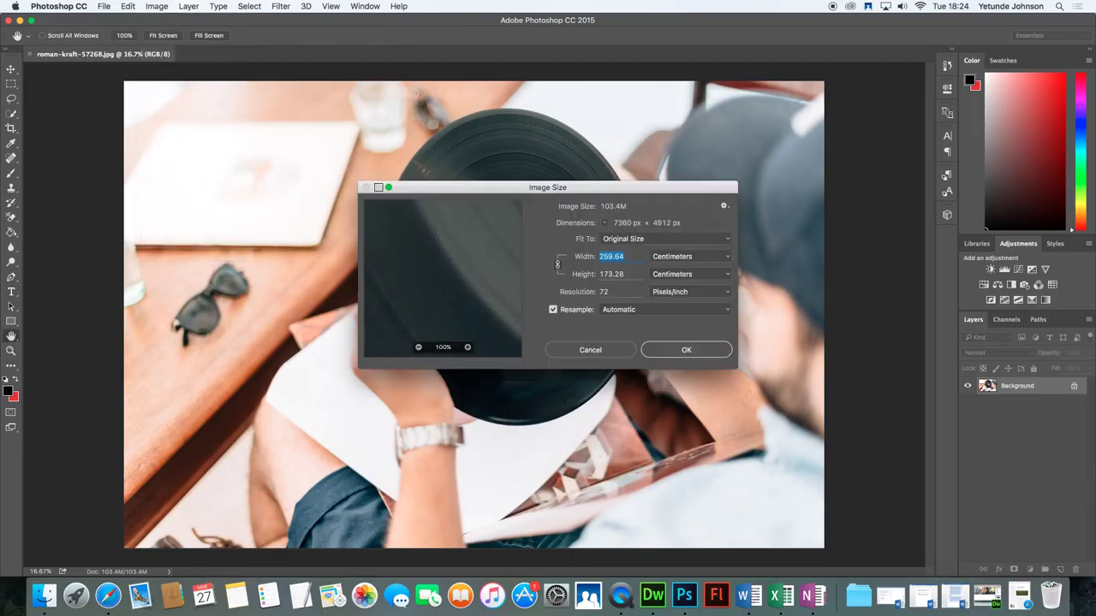
left_click(727, 260)
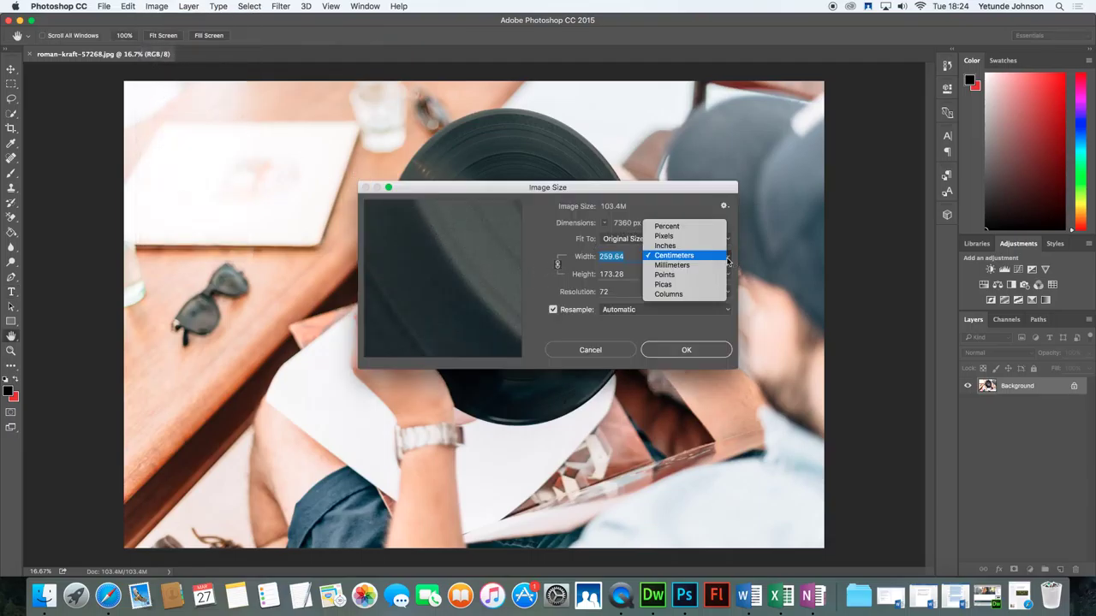
left_click(684, 237)
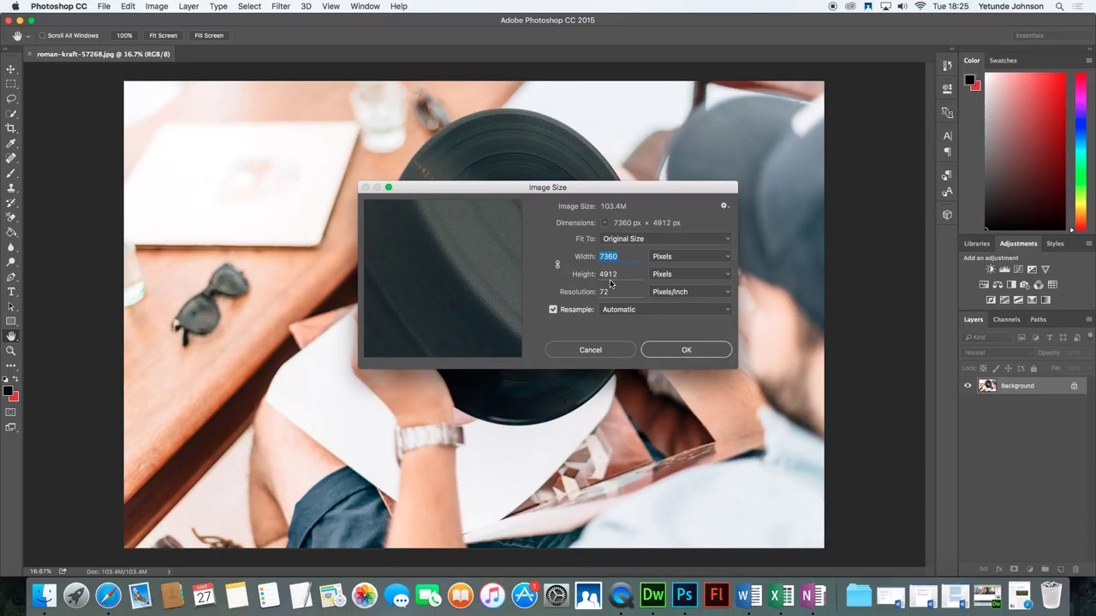
left_click(557, 265)
type("1024")
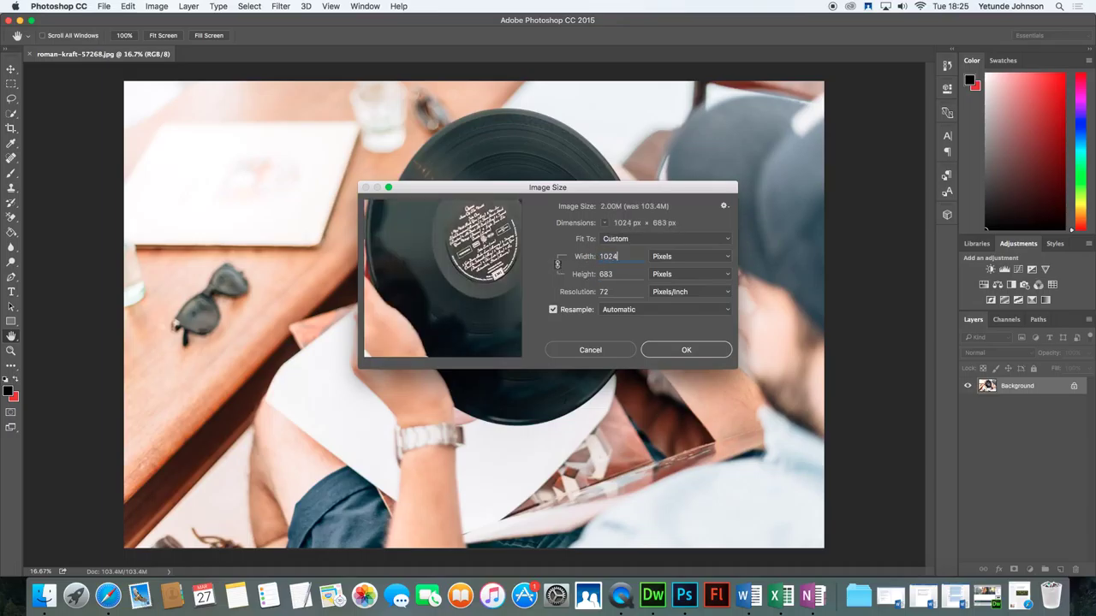
left_click(690, 351)
key("t")
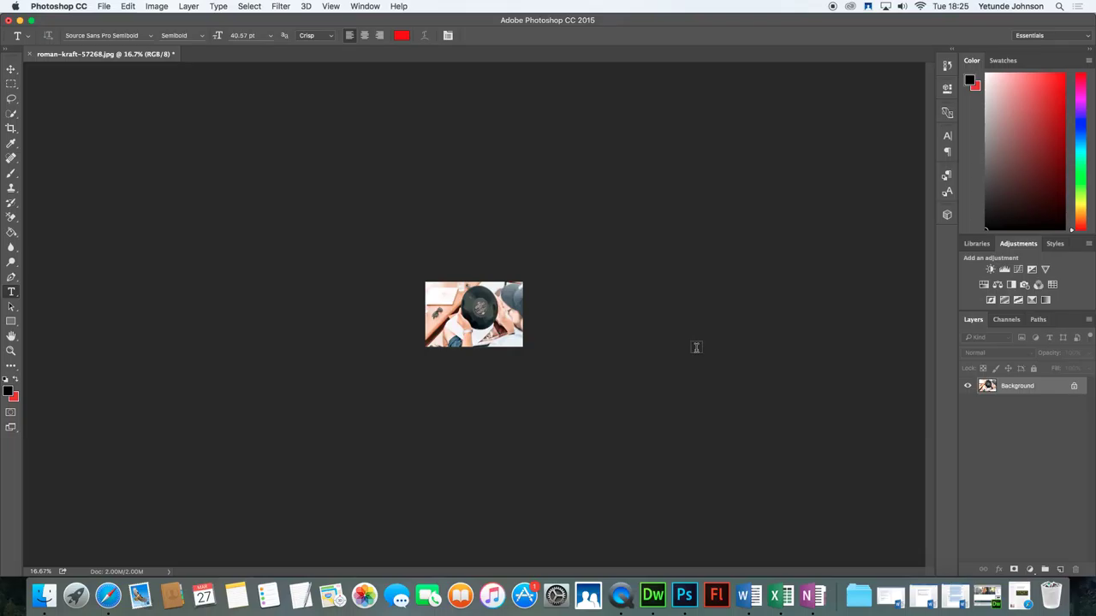
Step: View the resized photo at 100% actual pixels and look over the Image menu
key("super+1")
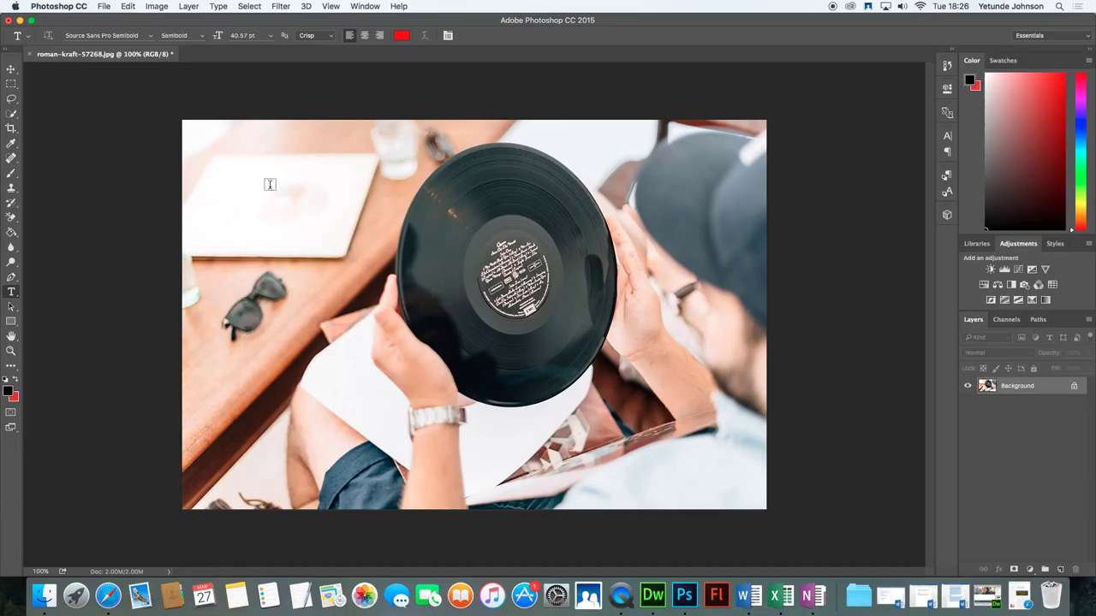
left_click(156, 8)
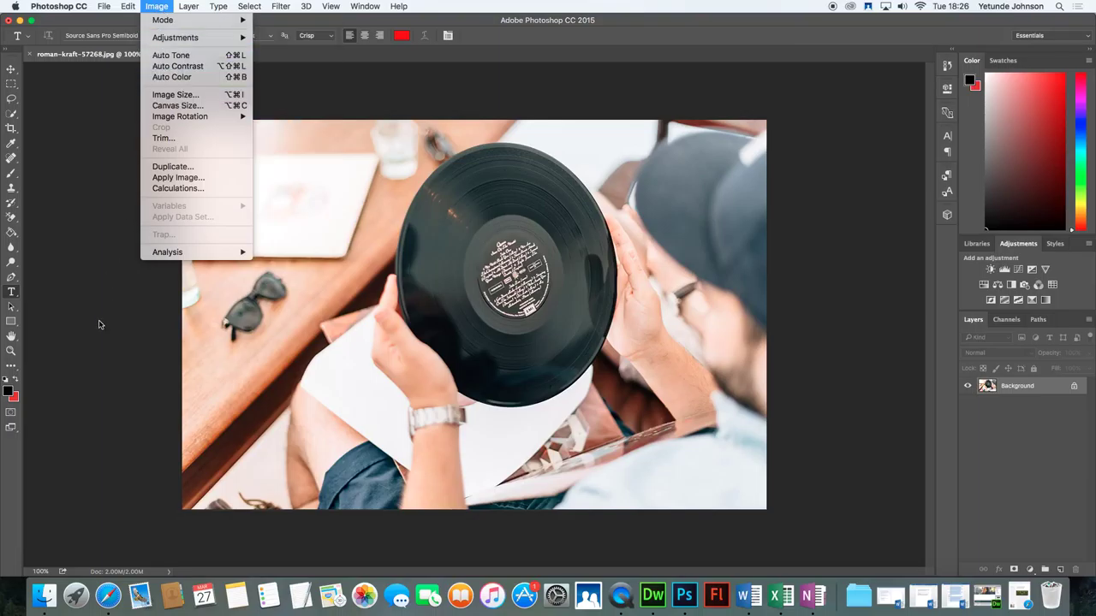
left_click(91, 308)
Step: Crop the photo to a wide horizontal strip through the record, making a 1024 × 286 banner
left_click(12, 306)
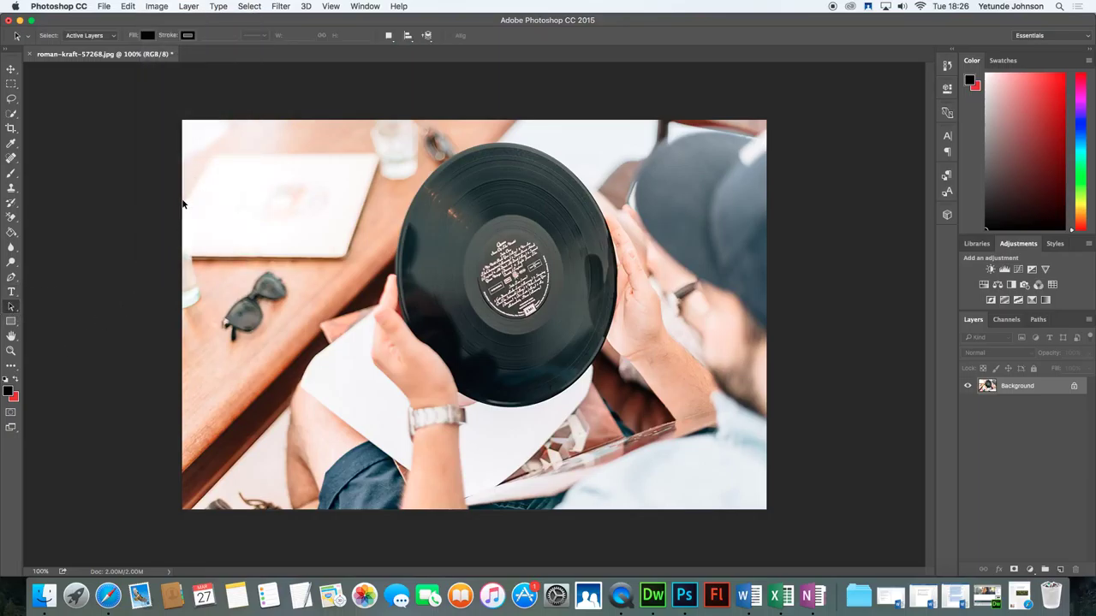
left_click_drag(181, 206, 770, 377)
left_click(12, 84)
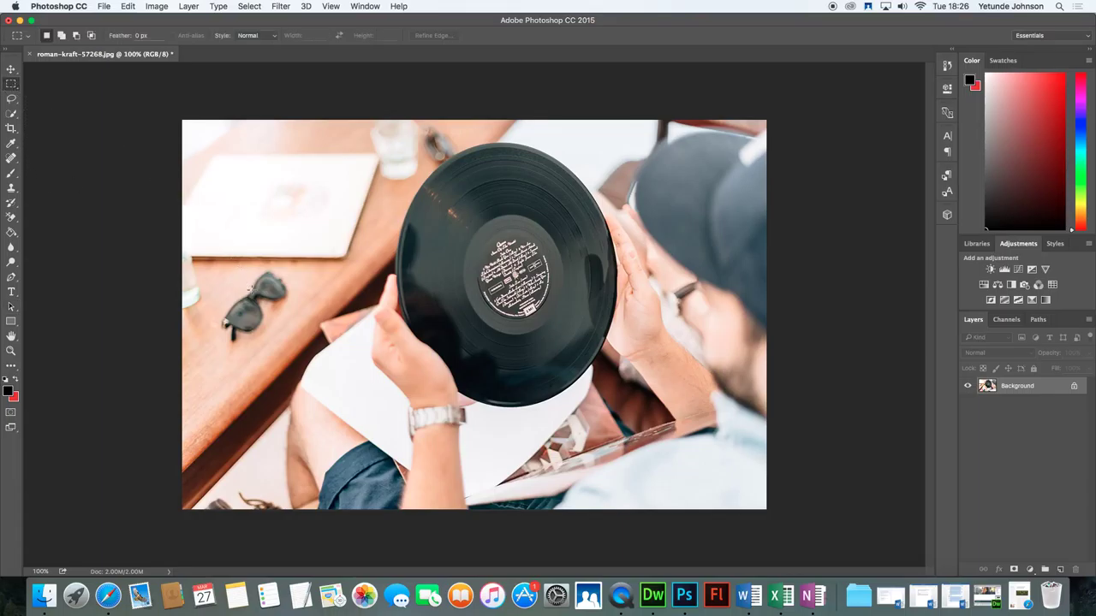
left_click_drag(179, 222, 770, 384)
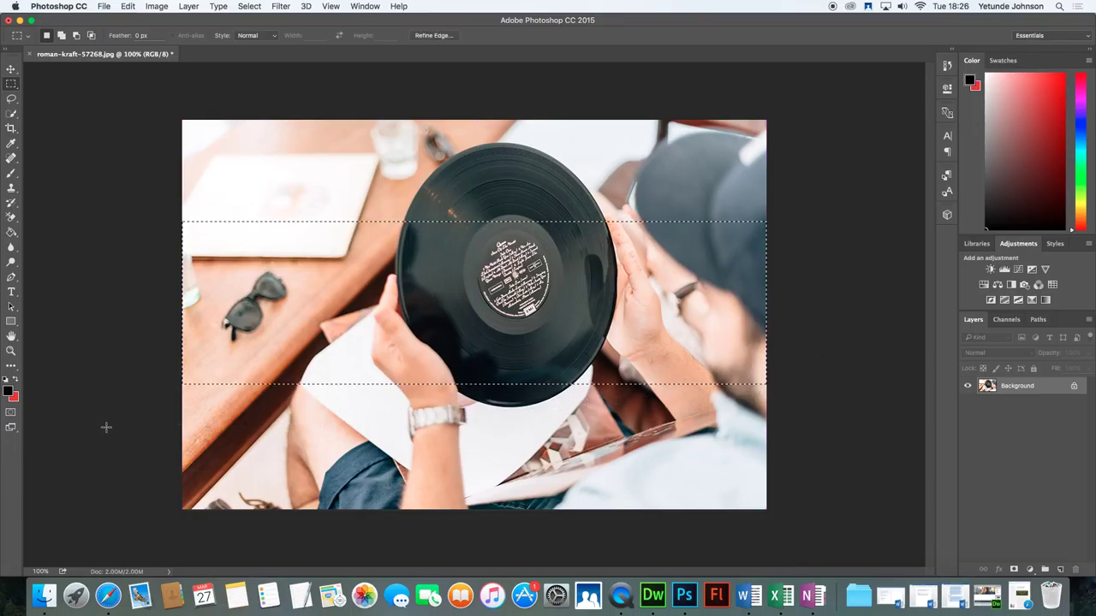
left_click(157, 6)
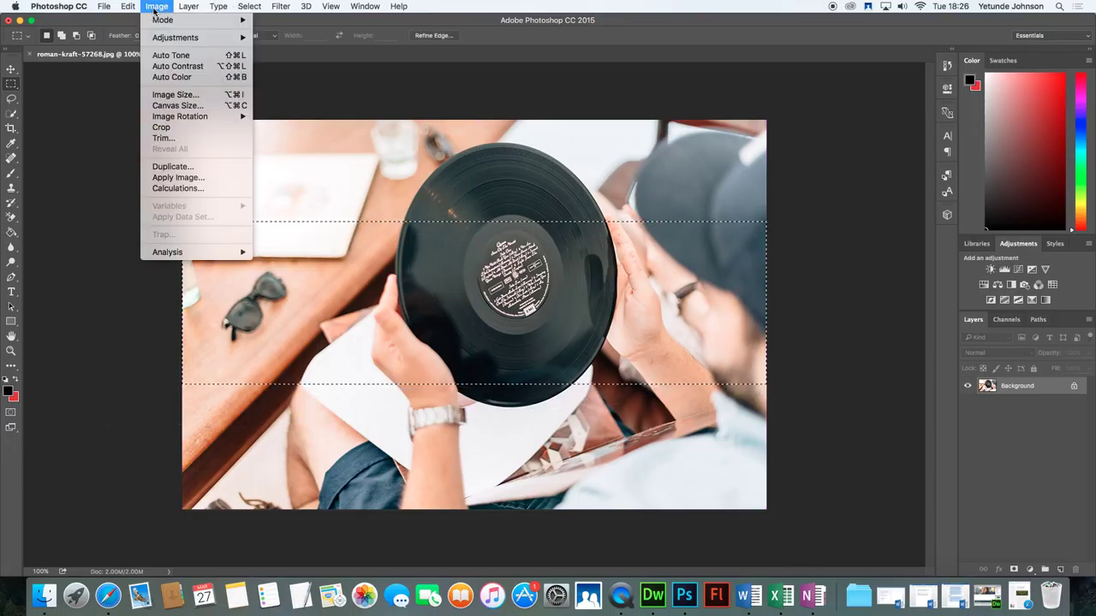
left_click(167, 127)
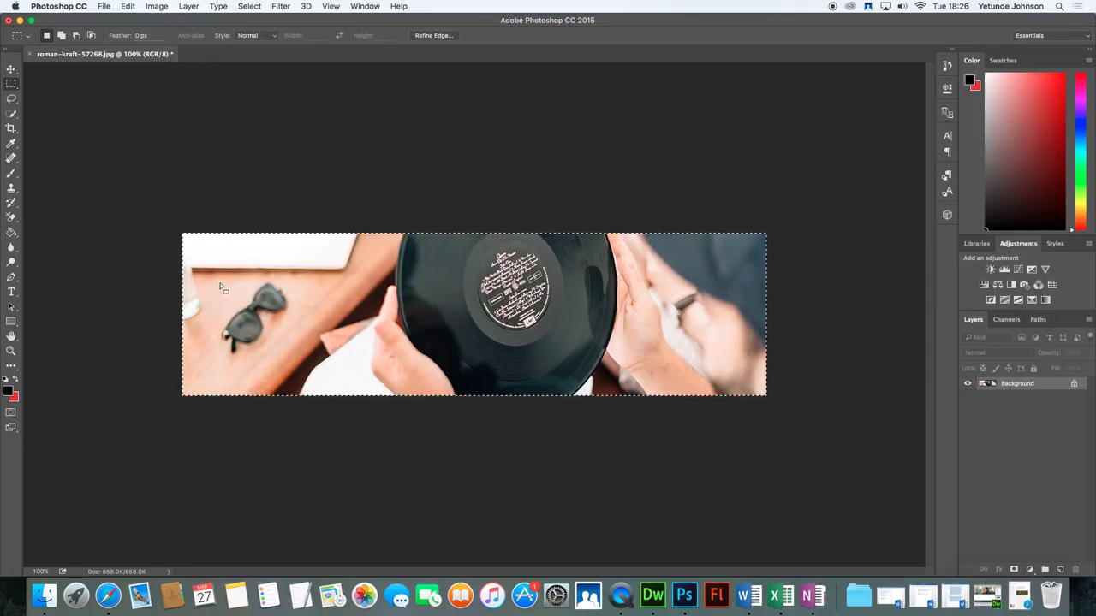
Step: Open File > Export > Save for Web (Legacy) for the banner
left_click(103, 6)
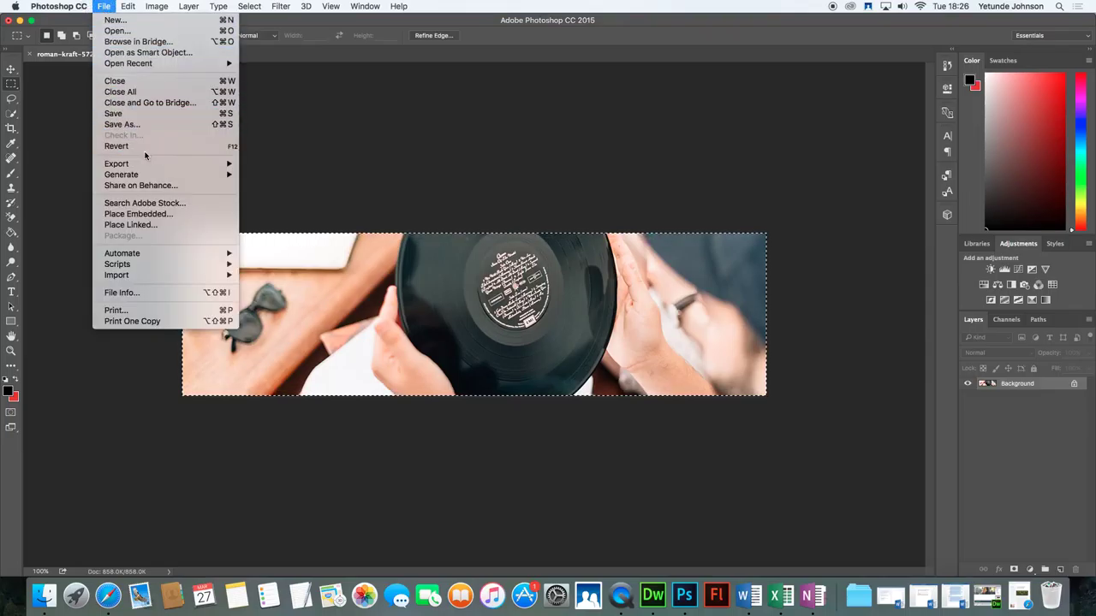
mouse_move(145, 167)
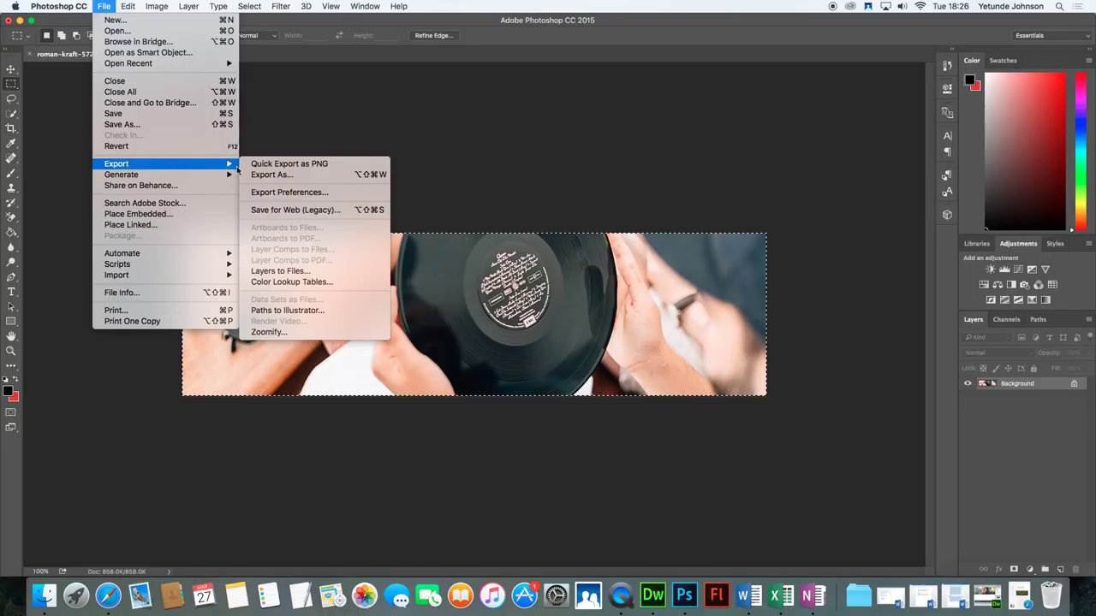
left_click(279, 210)
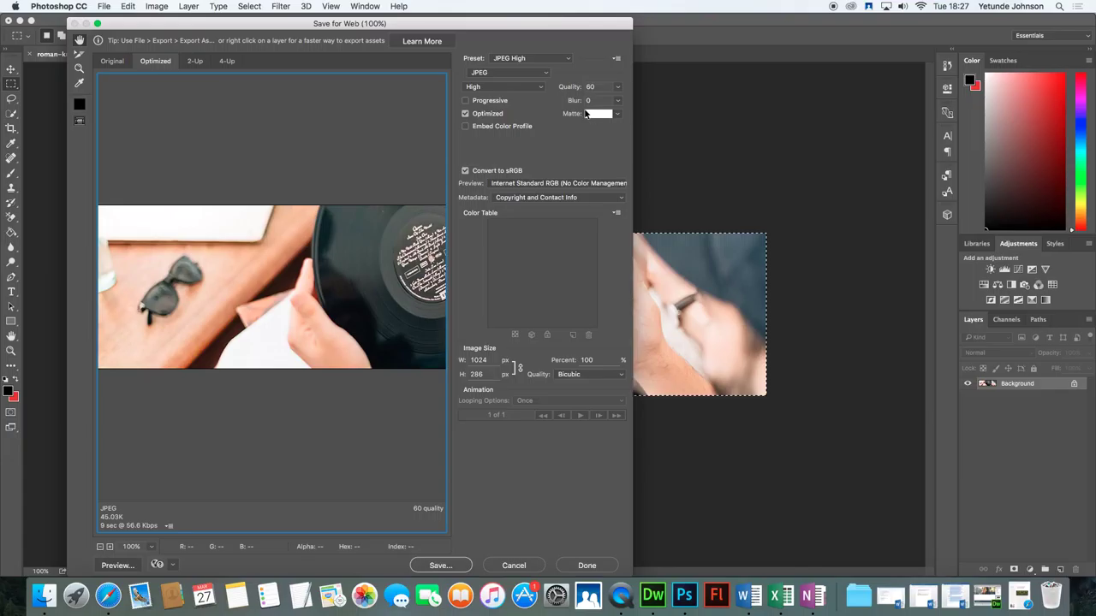
left_click(599, 115)
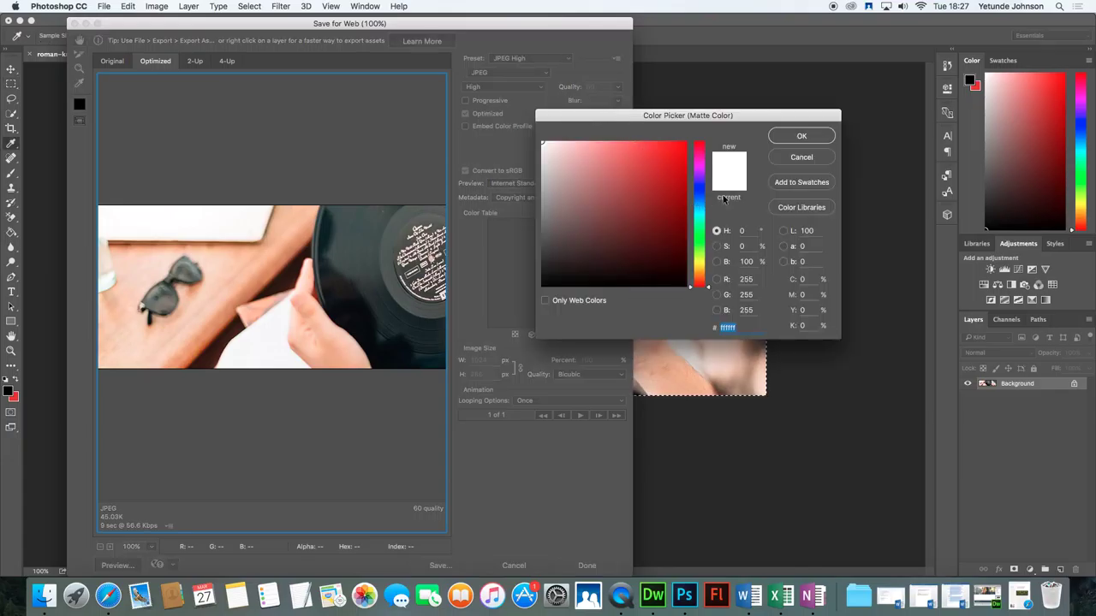
left_click(801, 158)
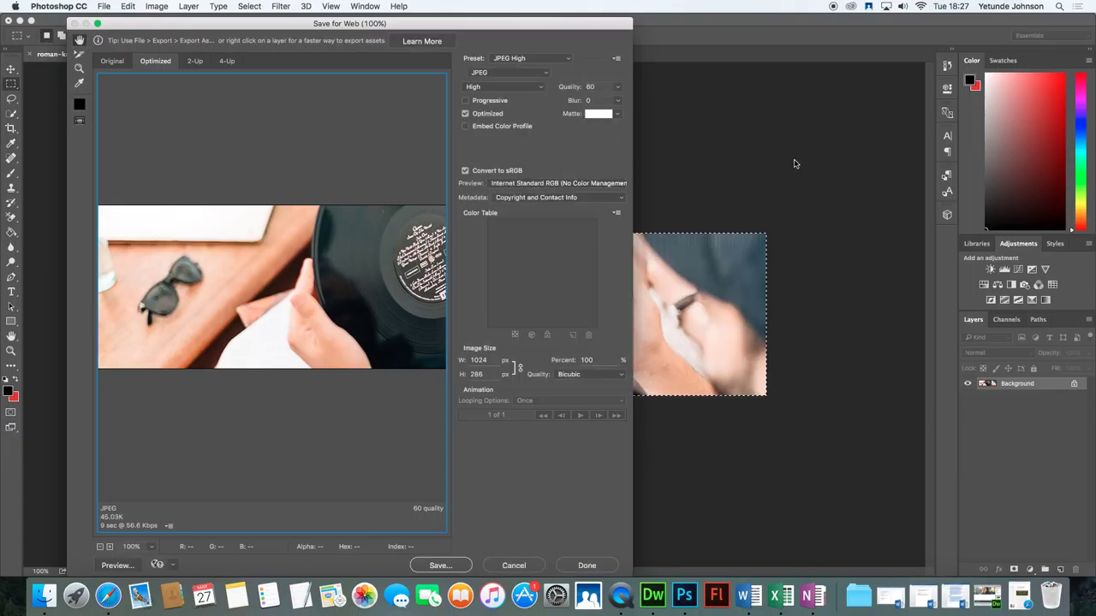
left_click(619, 117)
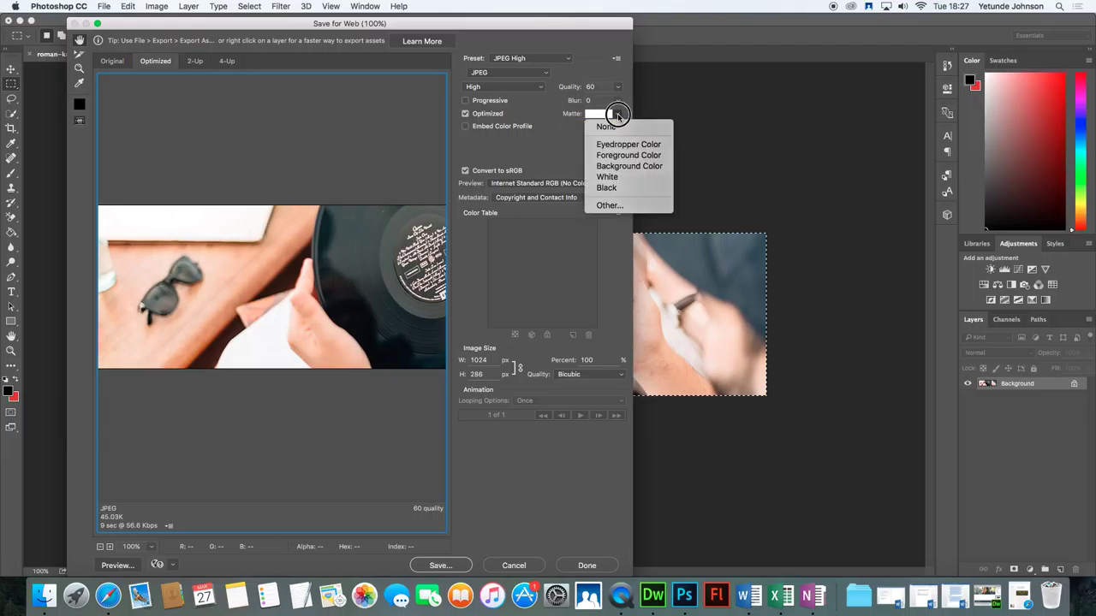
left_click(619, 116)
left_click(600, 117)
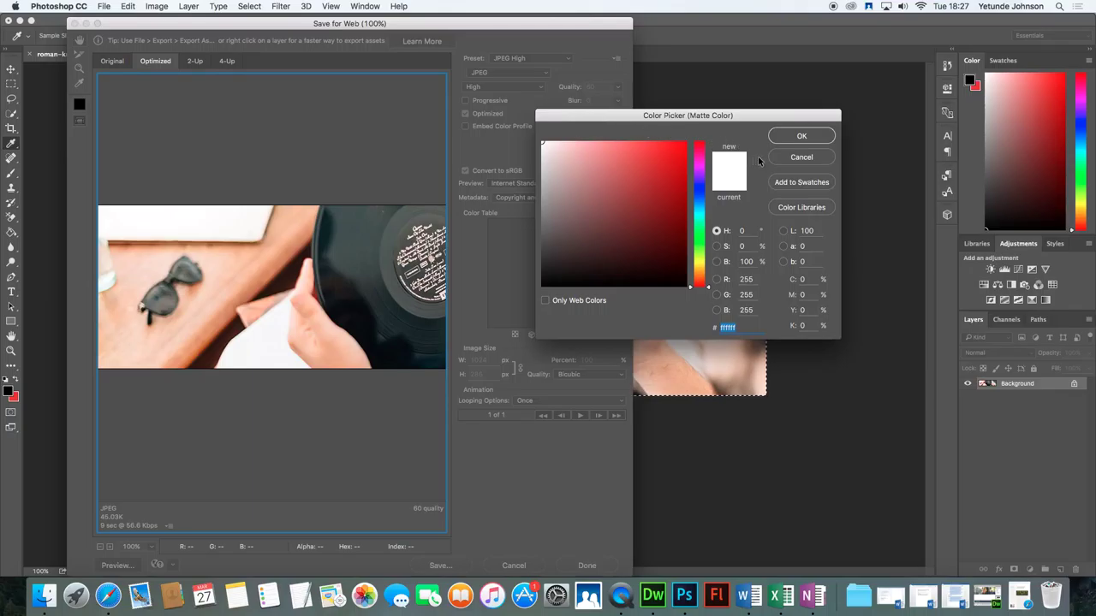
left_click(784, 159)
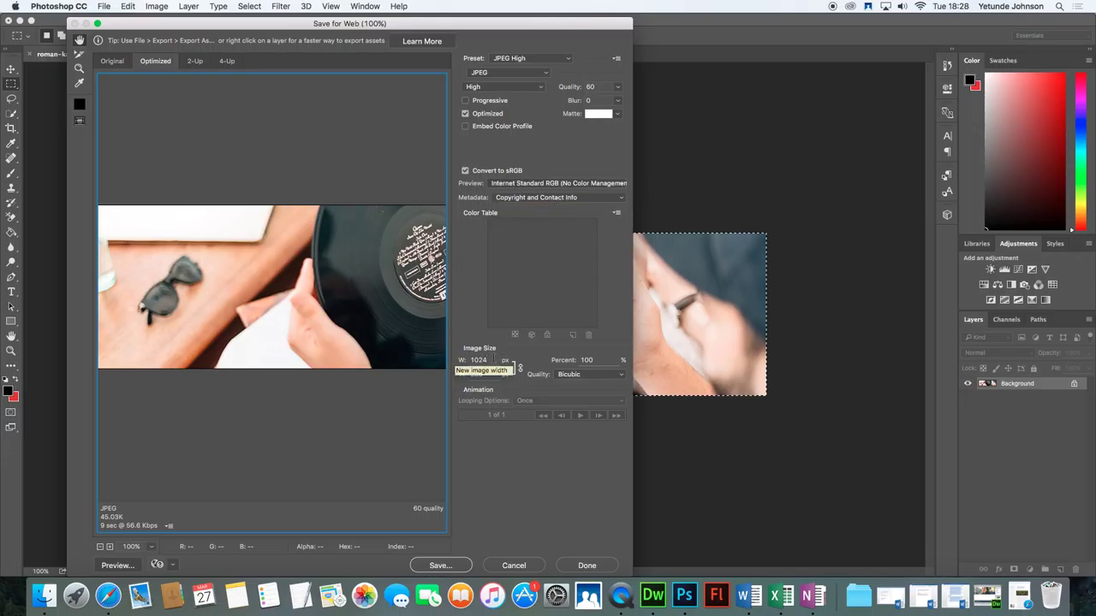
Step: Toggle the proportions link and Optimized off and on, keeping JPEG High at quality 60, 46.03K
left_click(519, 368)
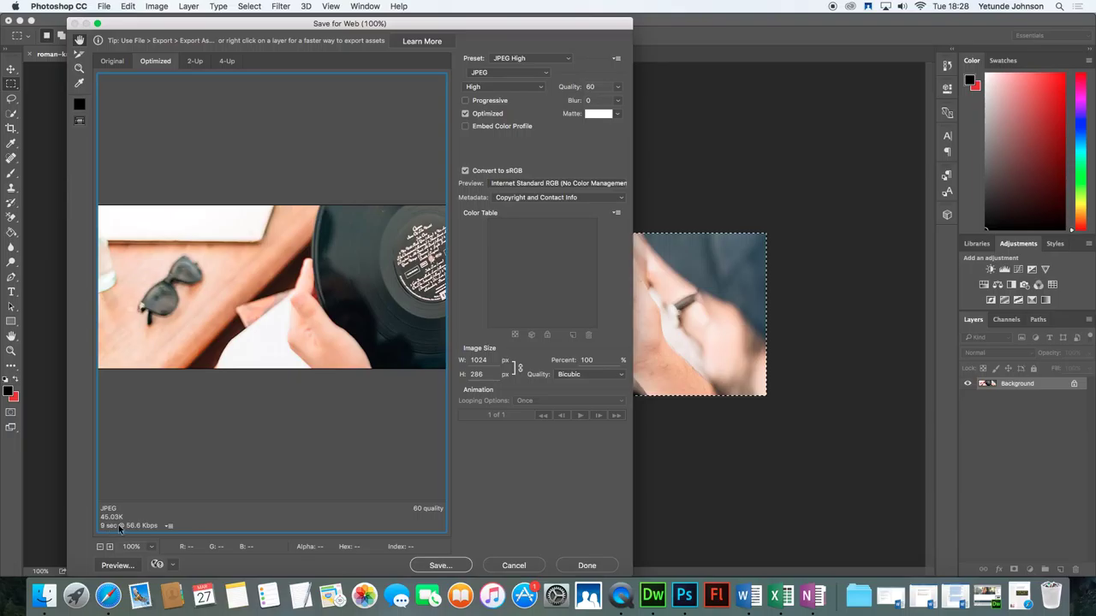
left_click(466, 114)
left_click(466, 114)
left_click(568, 60)
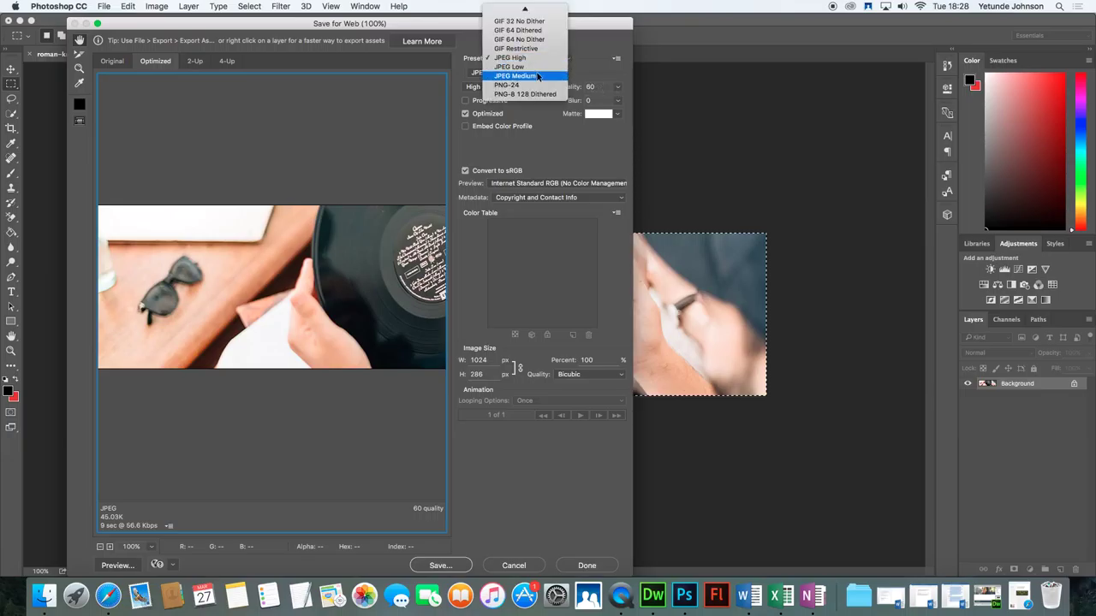
Step: Switch the export preset to JPEG Medium and compare it with the original in 2-Up view
left_click(537, 78)
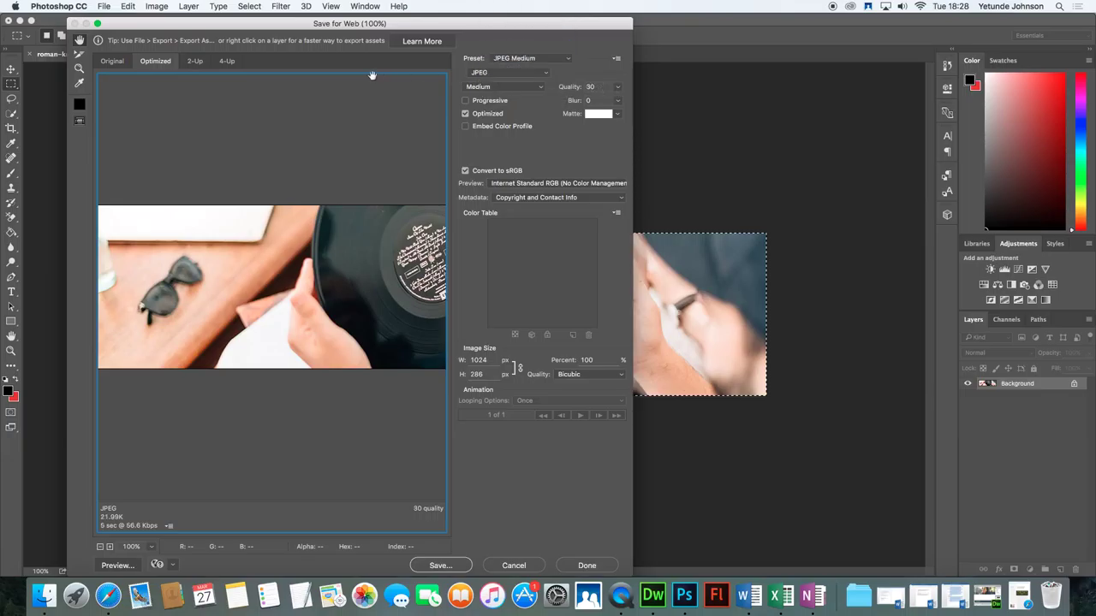
left_click(196, 62)
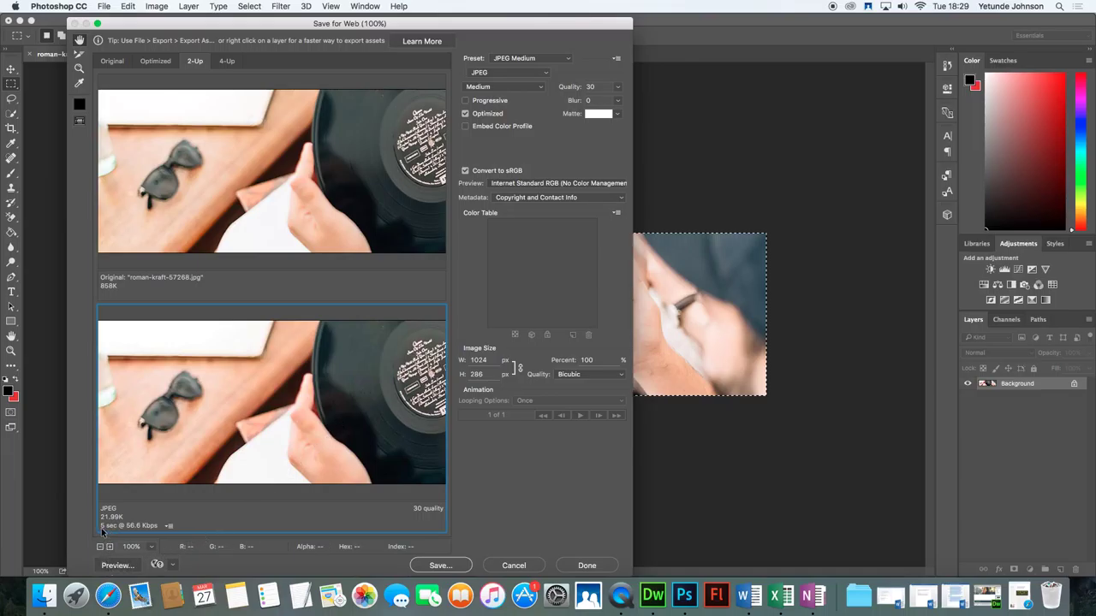
left_click(567, 58)
Step: Try the JPEG Low preset, then return the export to JPEG High at quality 60
left_click(539, 48)
left_click(567, 59)
left_click(534, 49)
Step: Save the optimized JPEG as roman-kraft-57268-op.jpg in the Documents folder
left_click(451, 569)
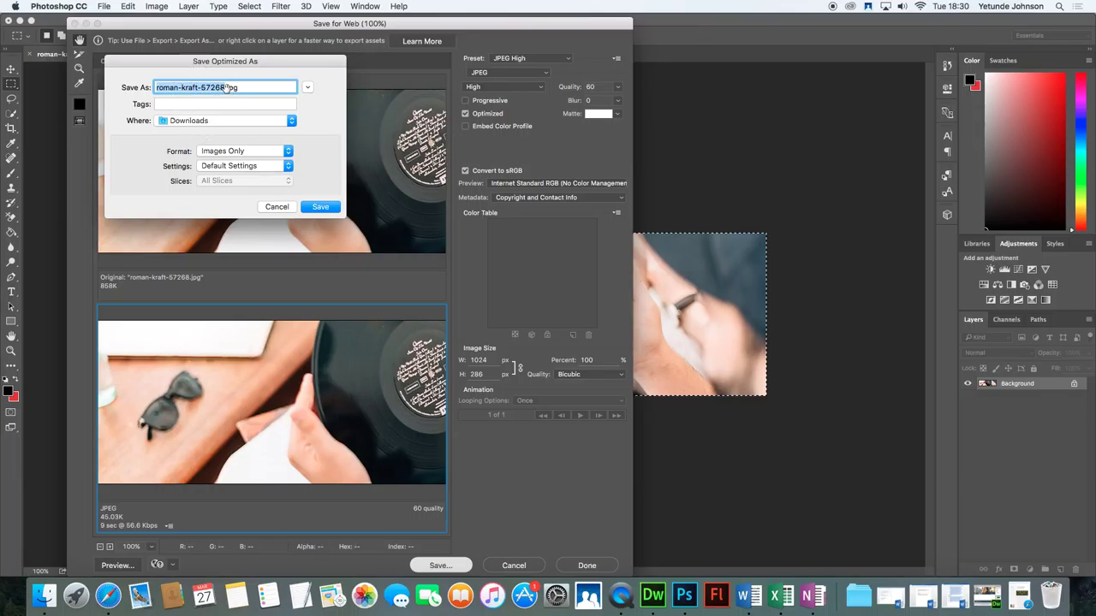
left_click(222, 88)
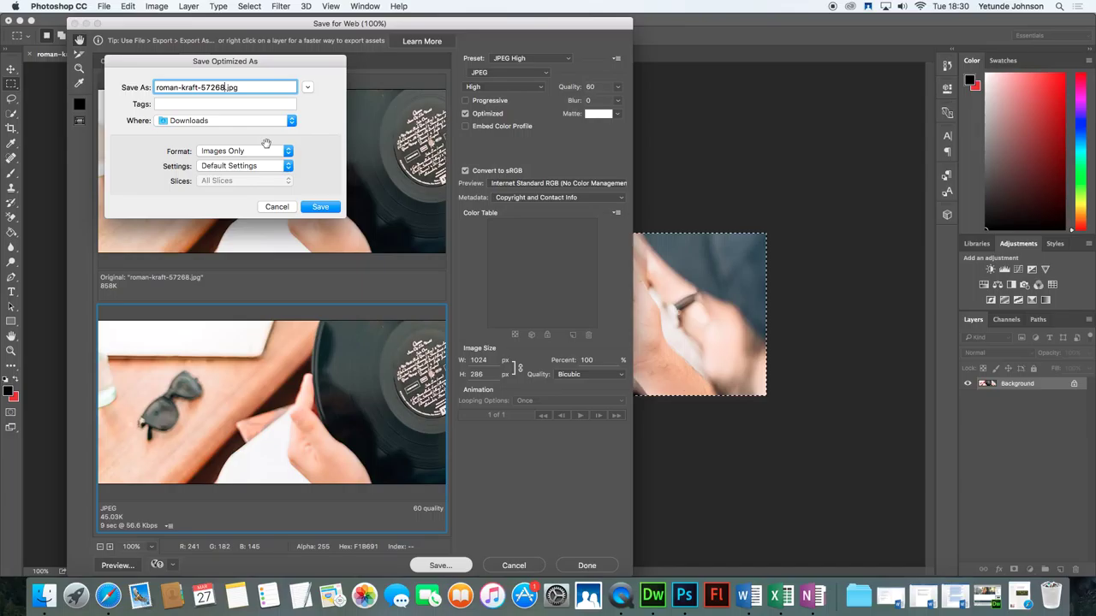
type("-0")
type("p")
left_click(290, 123)
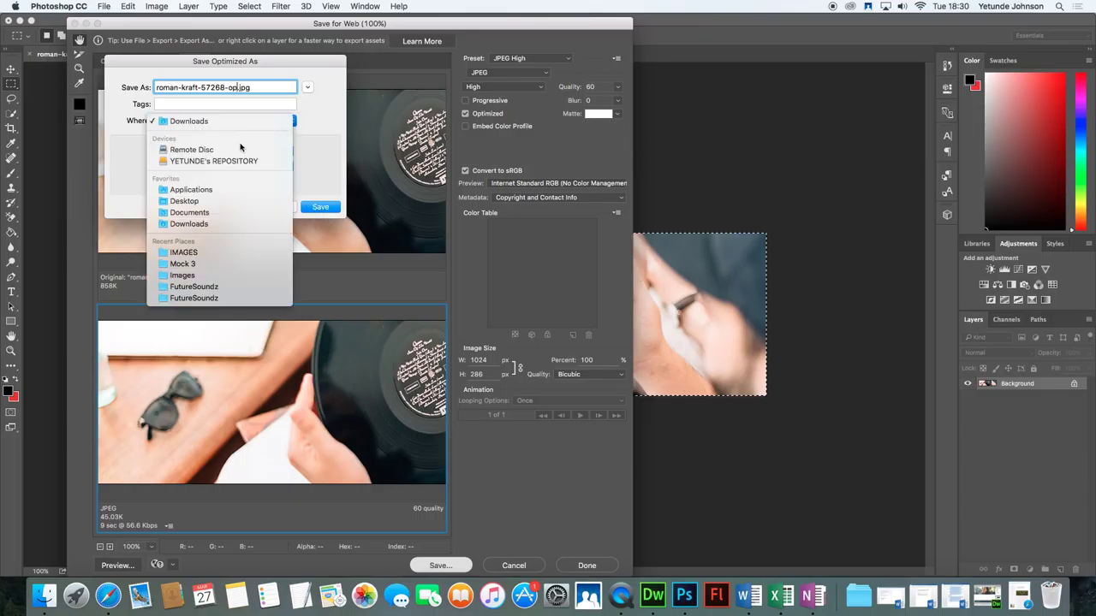
left_click(198, 214)
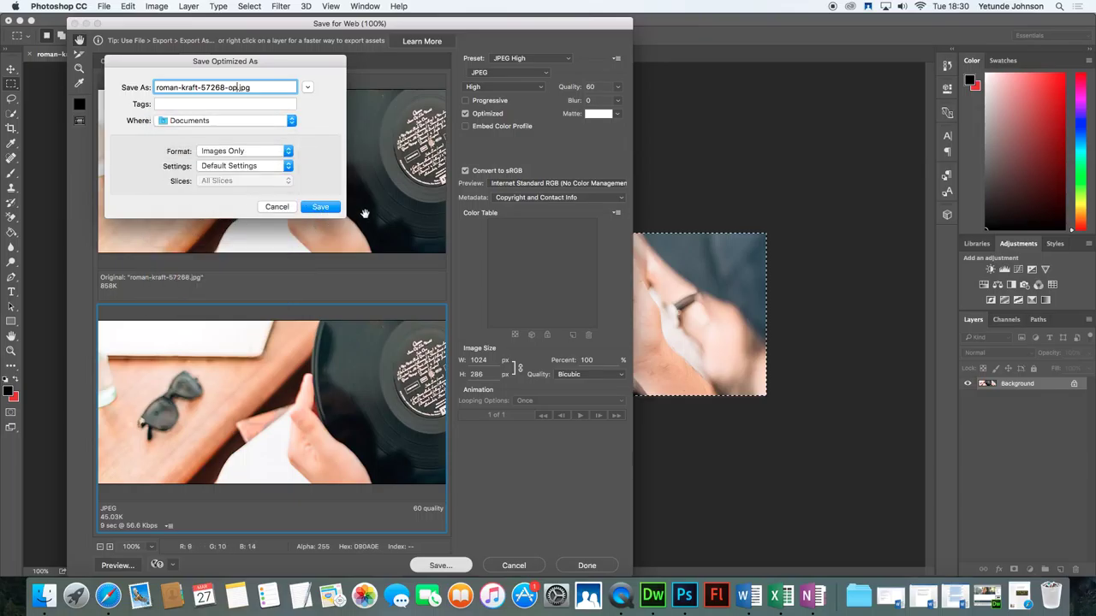
left_click(320, 206)
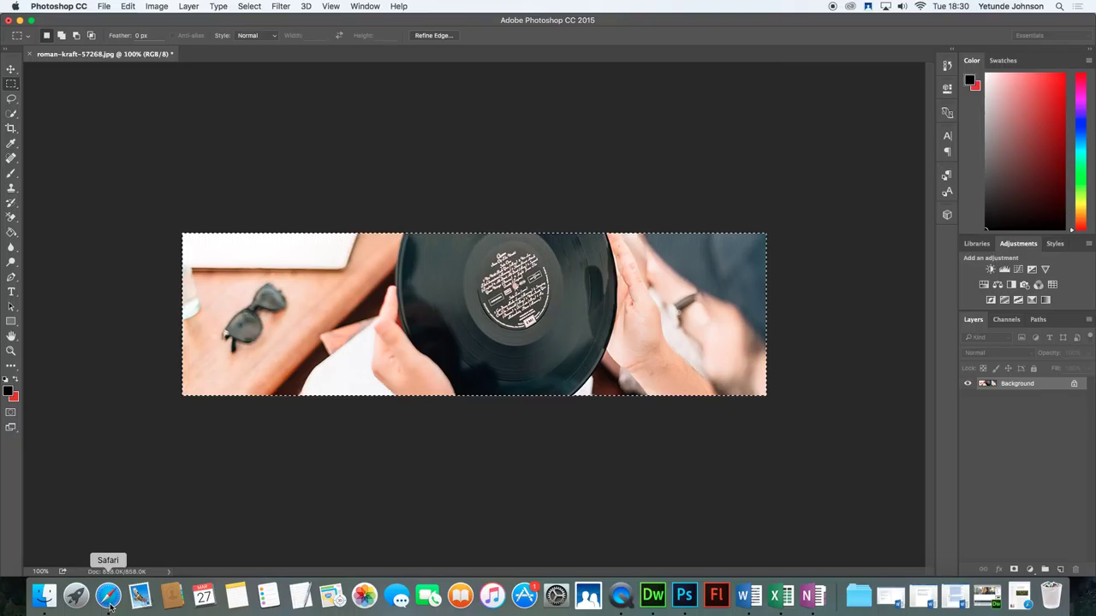
Step: Check in Finder's Documents folder that roman-kraft-57268-op.jpg is a 47 KB JPEG, then minimize the window
left_click(44, 597)
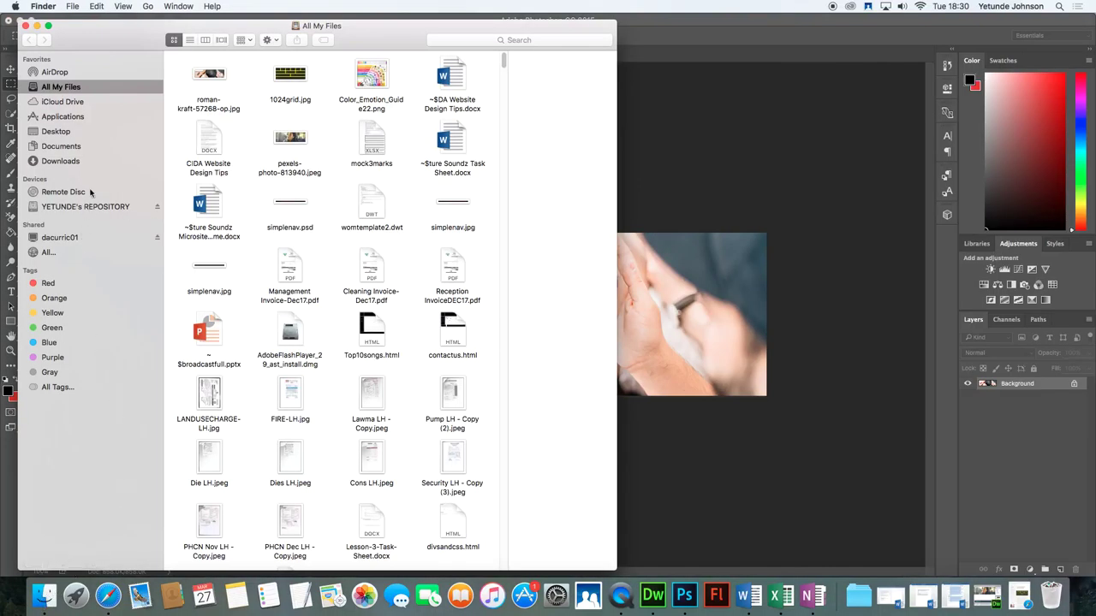
left_click(75, 148)
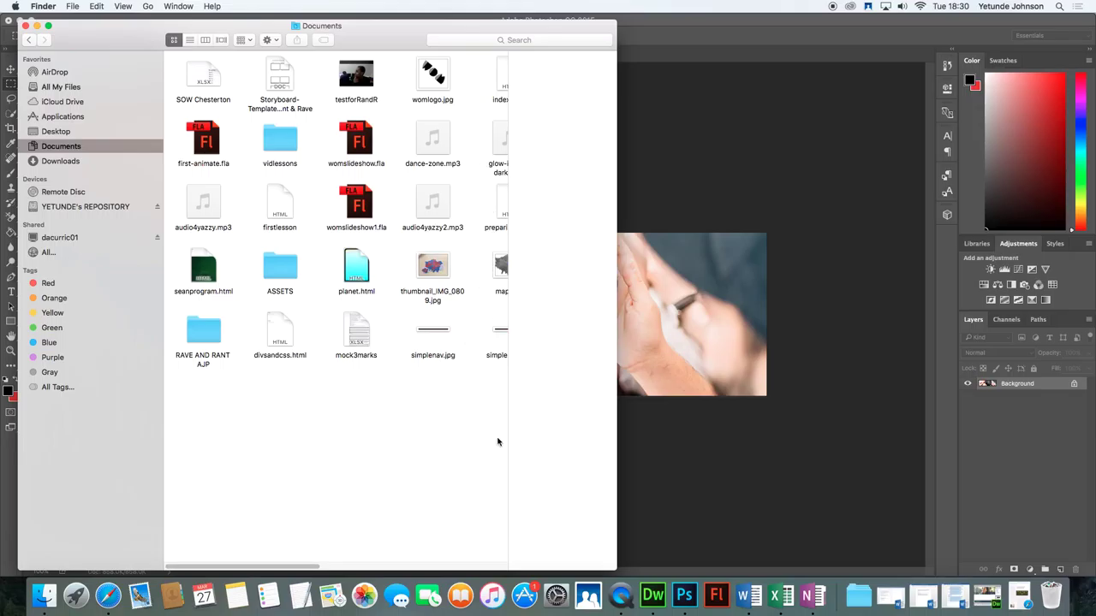
scroll(297, 567, "right", 2)
left_click_drag(297, 567, 497, 563)
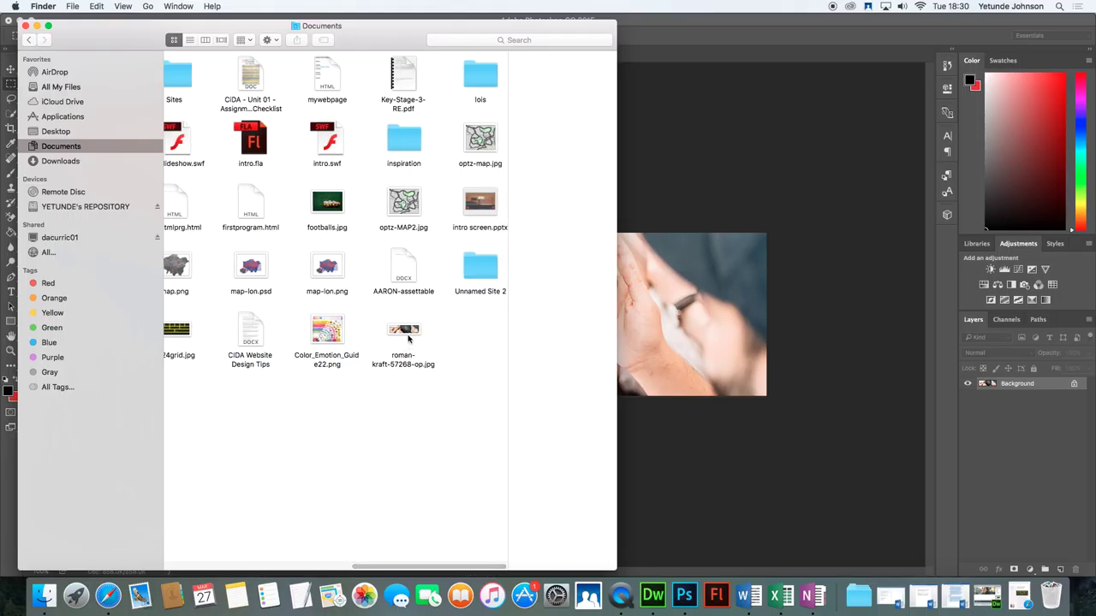
left_click(408, 337)
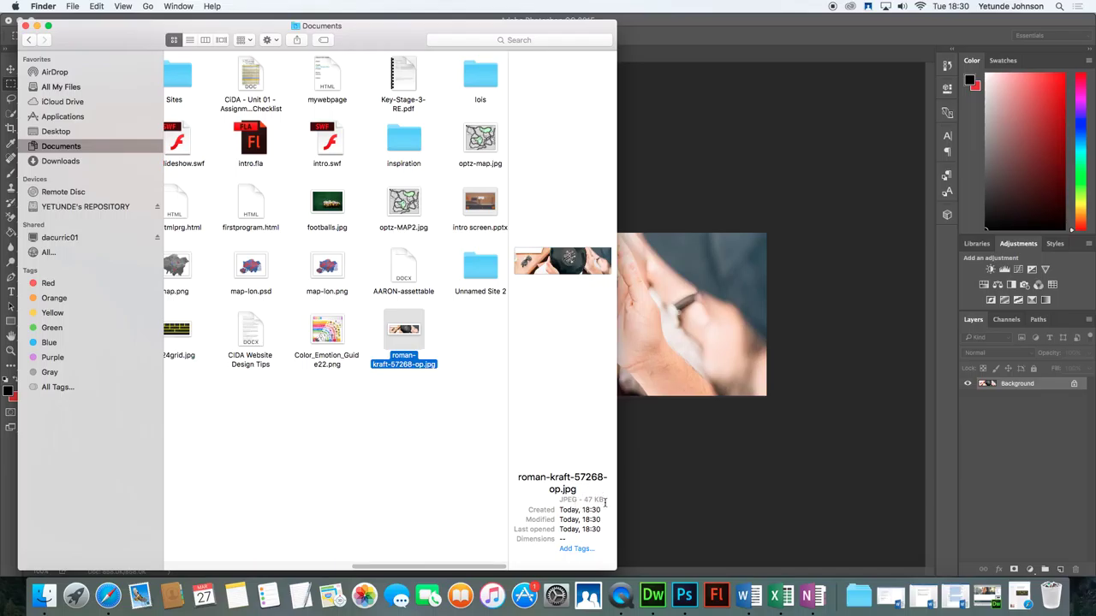
left_click(37, 27)
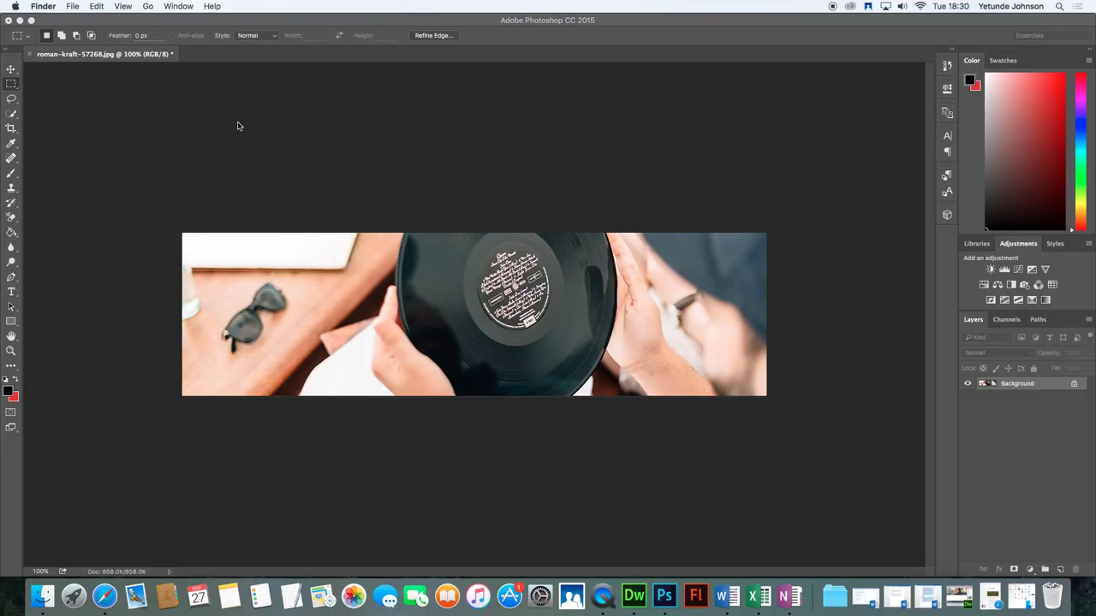